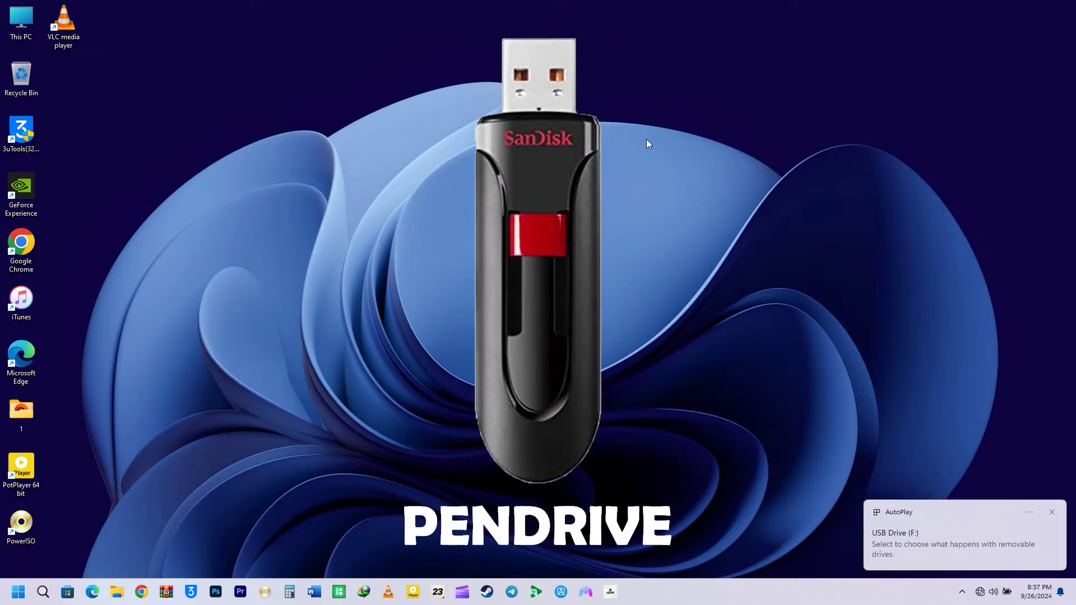
Step: Permanently delete all four images on USB Drive (F:) and reopen the drive to confirm it's empty
left_click(976, 521)
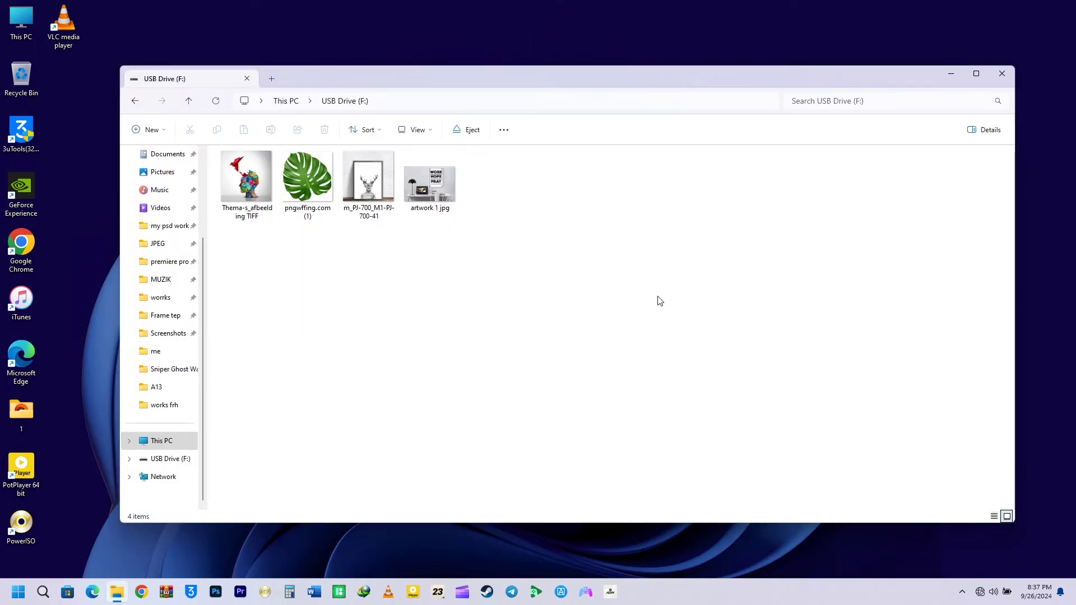
left_click_drag(529, 227, 238, 168)
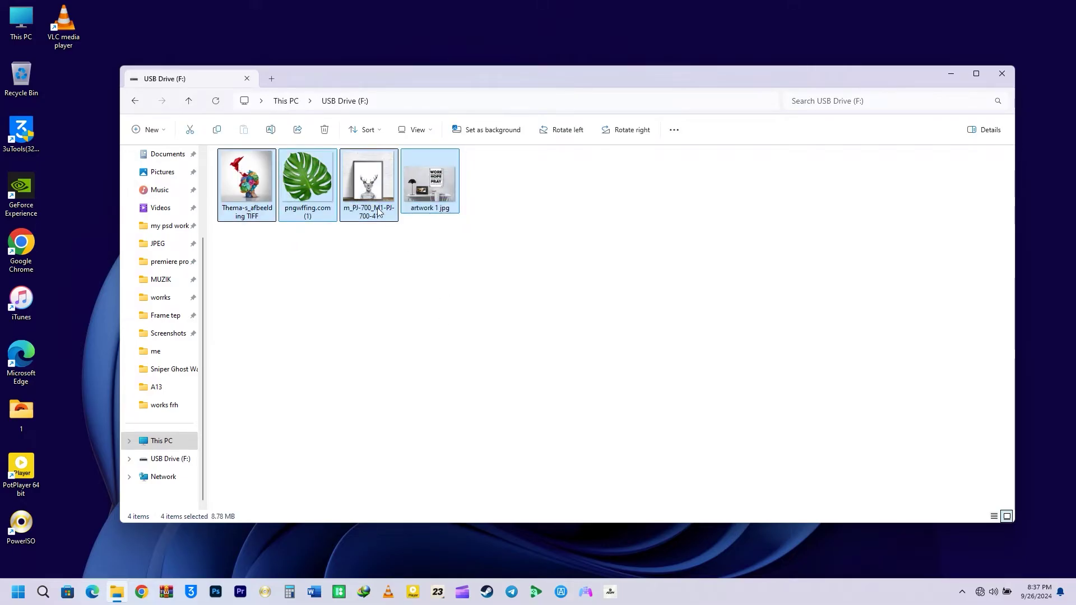
left_click(323, 130)
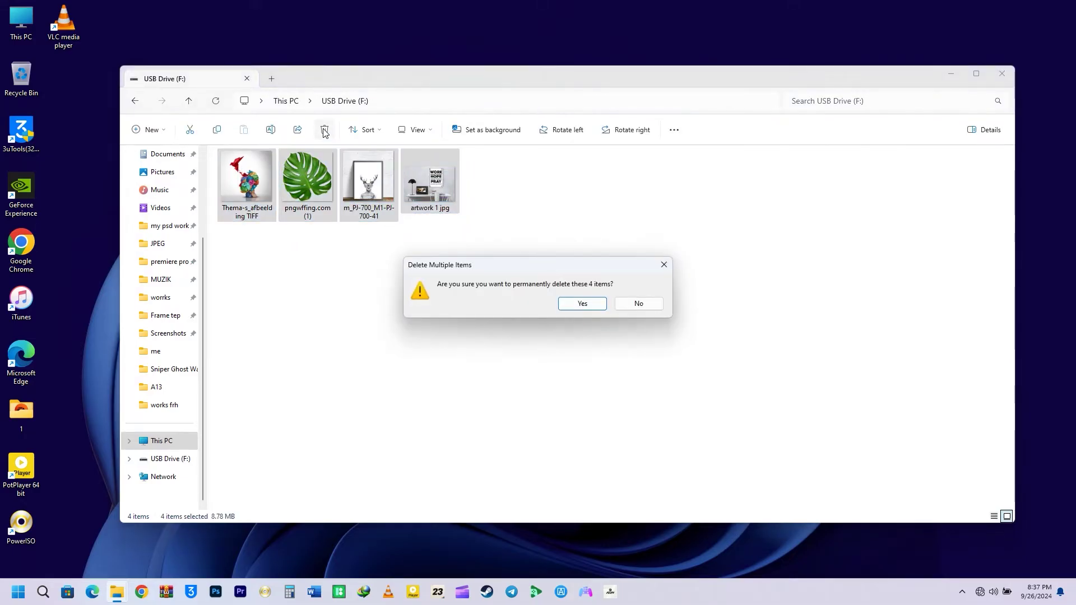
left_click(570, 307)
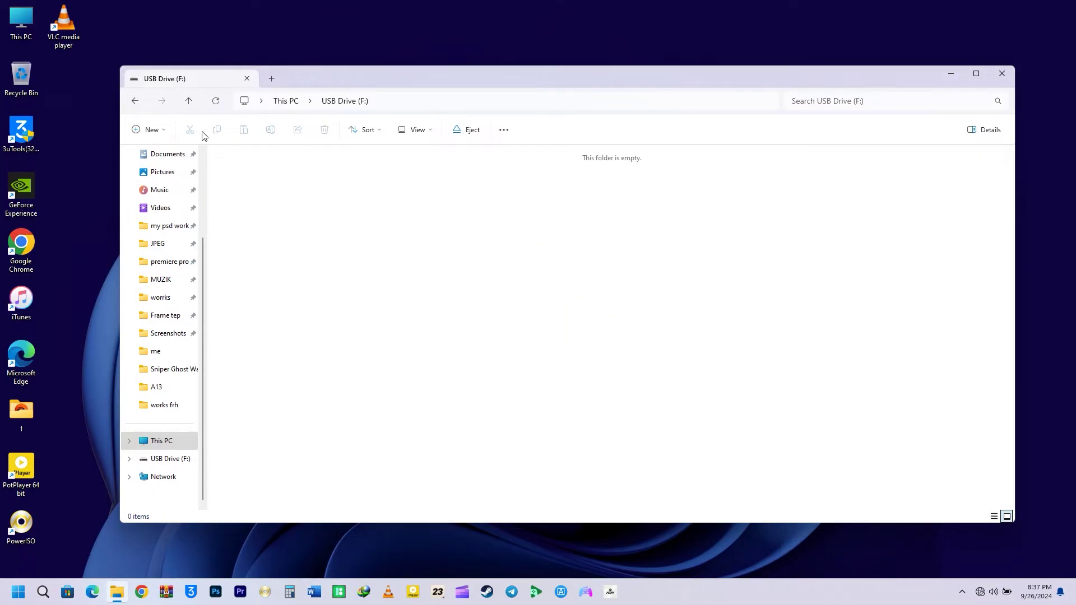
left_click(189, 100)
double_click(700, 179)
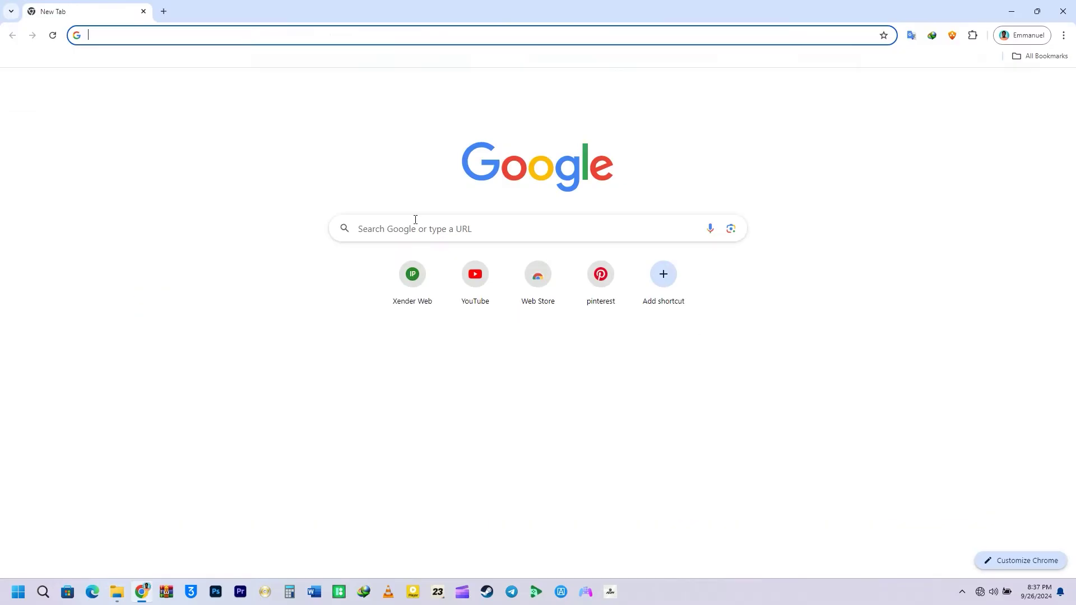
Step: Search 'recuva download for windows', open the Recuva - Free Download page and choose the free version
left_click(405, 238)
type("rec")
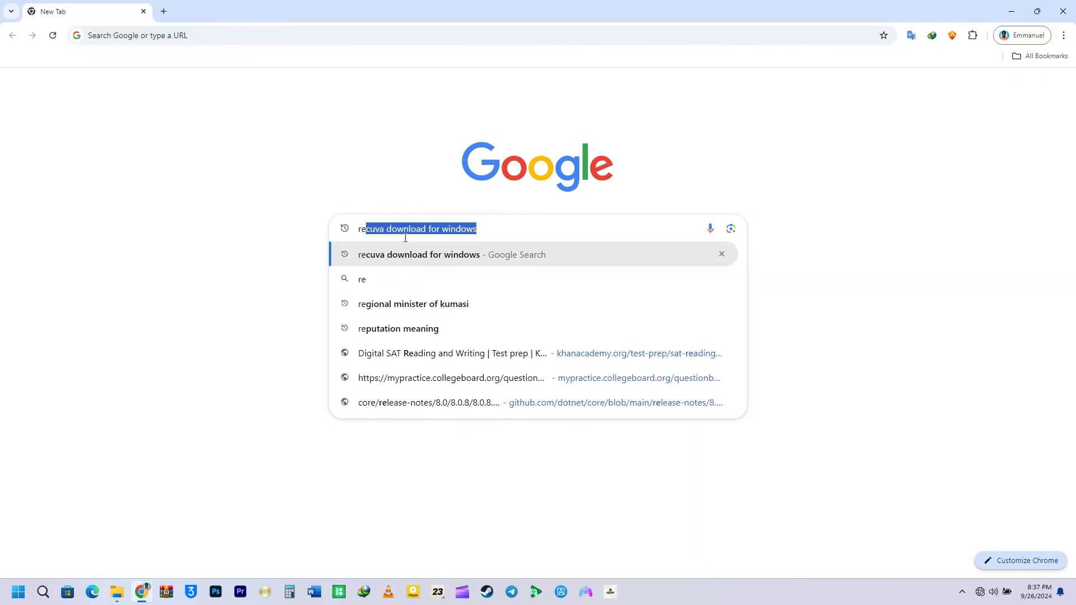
left_click(508, 228)
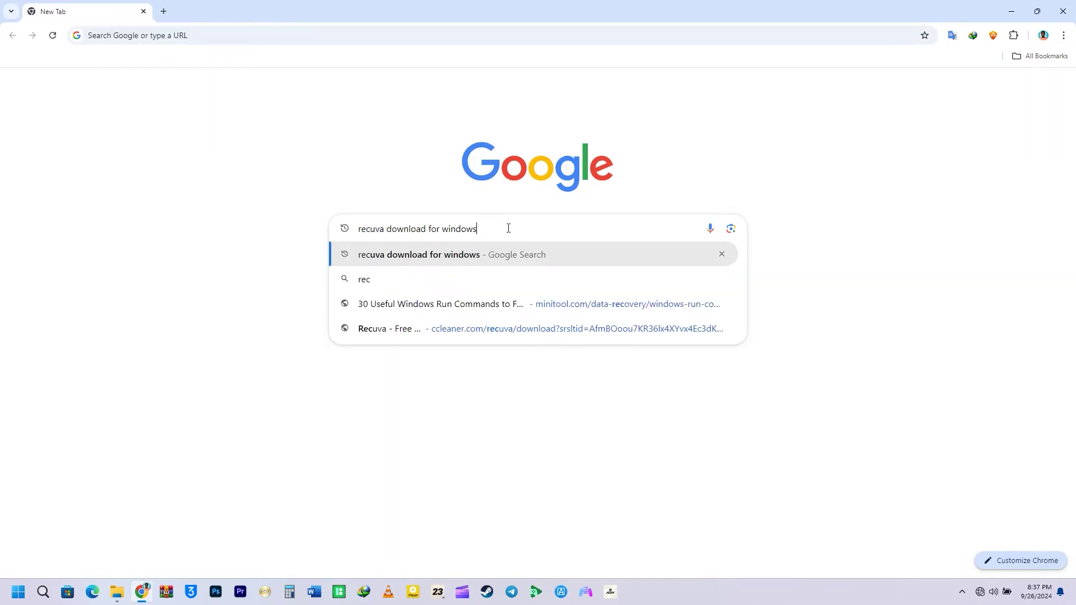
key("Return")
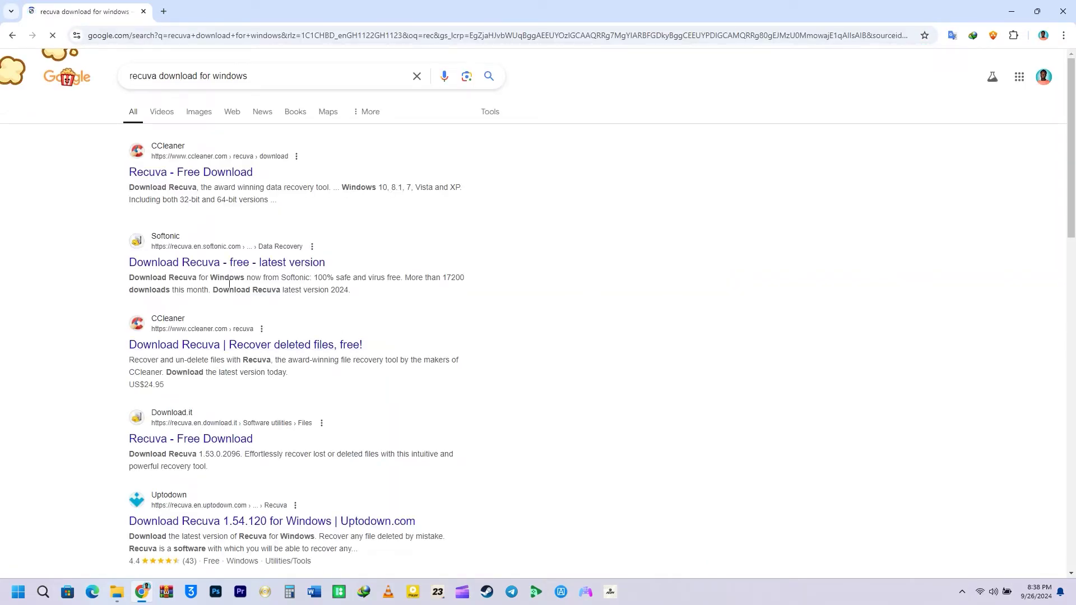
left_click(195, 172)
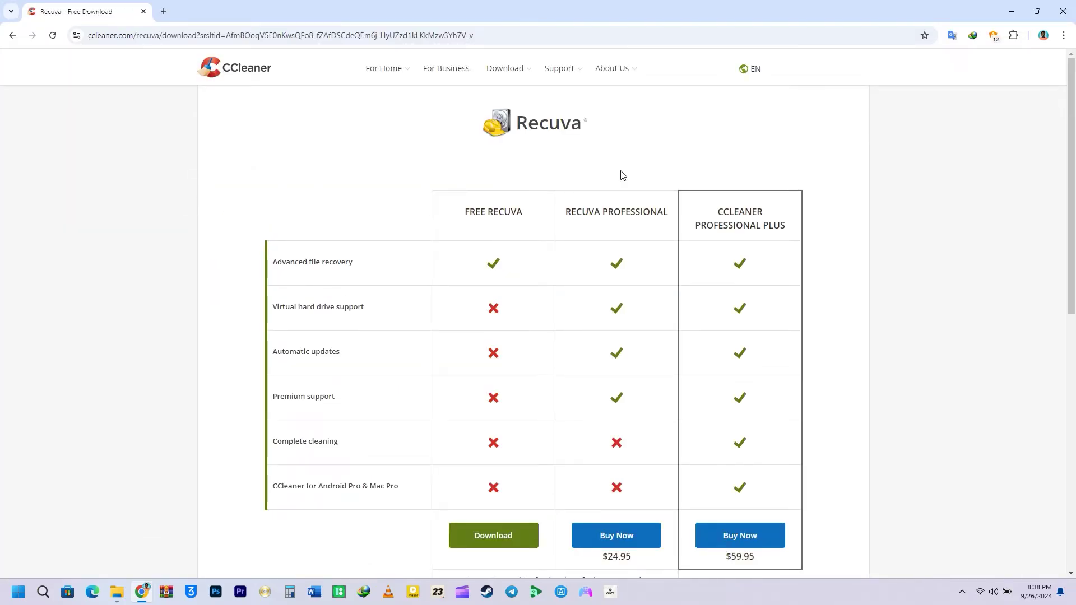
scroll(633, 263, "down", 3)
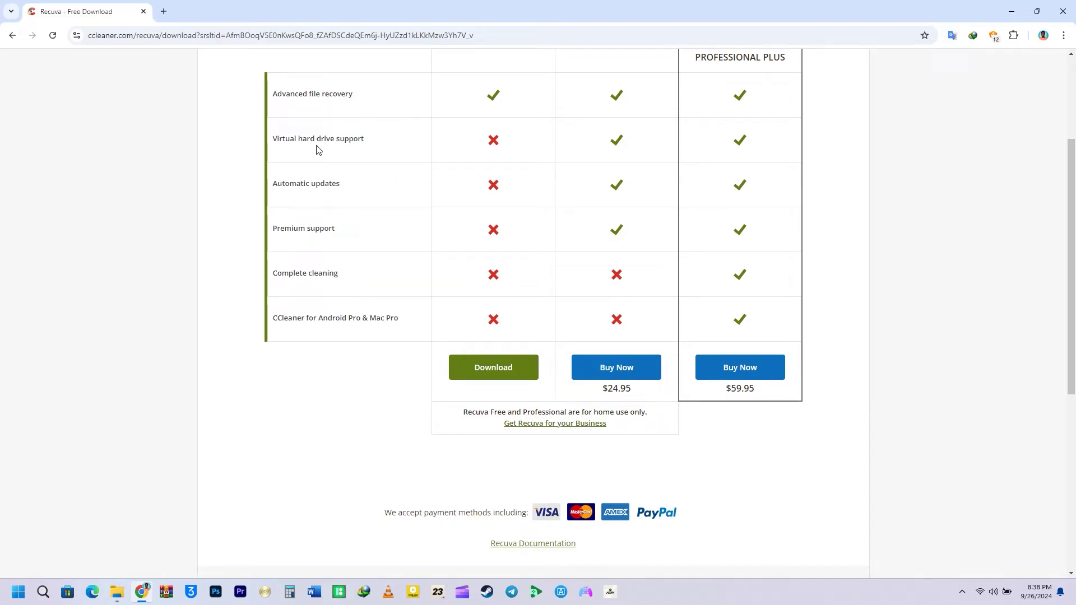
left_click(484, 374)
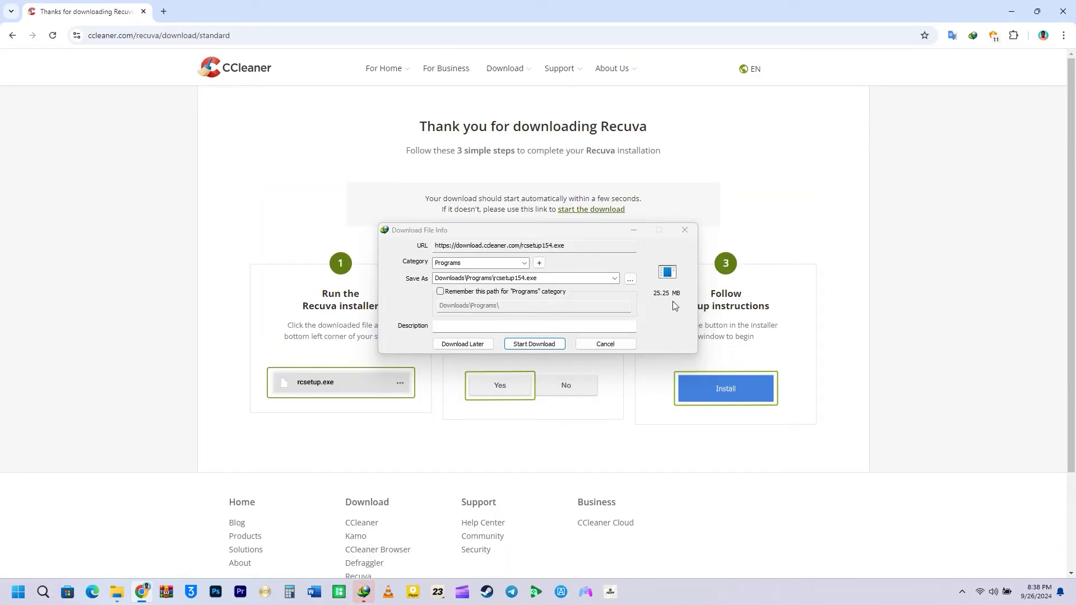
Step: Download rcsetup154.exe (25.25 MB) and open it to start the Recuva v1.54 setup
left_click(533, 347)
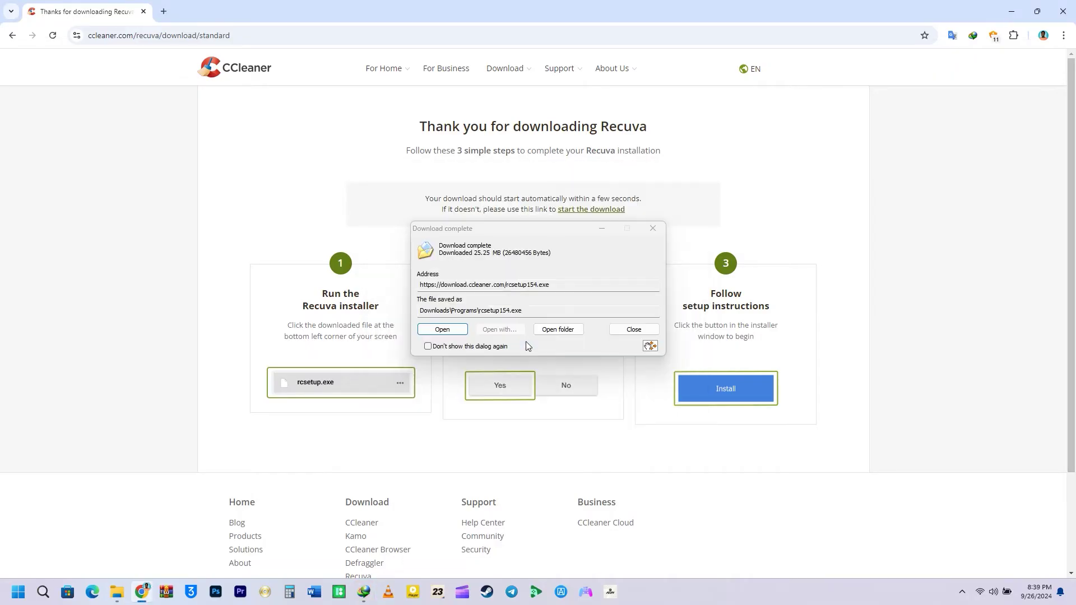
left_click(456, 328)
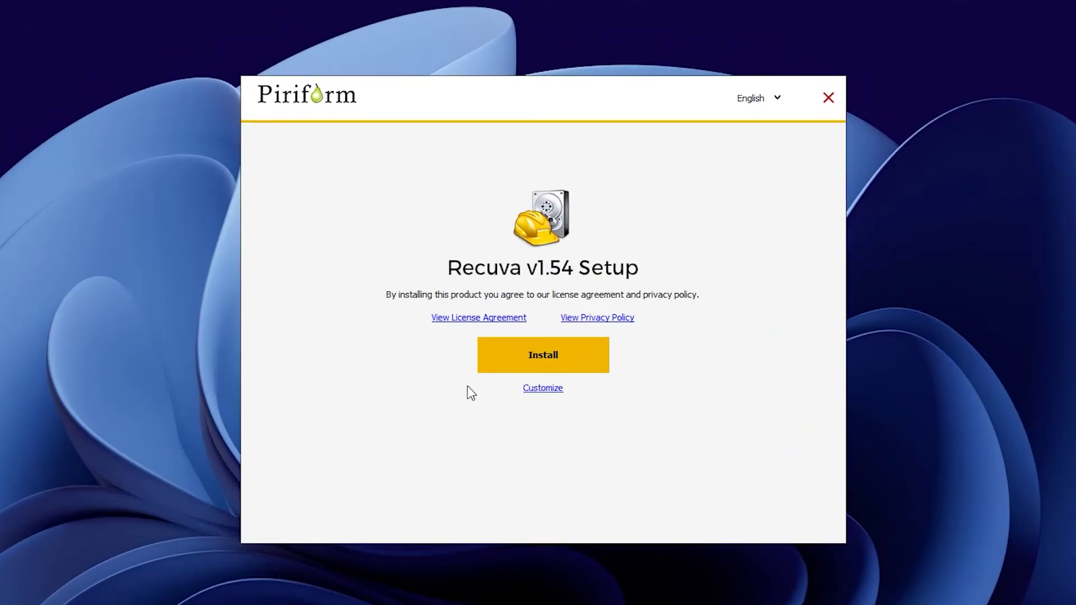
Step: Install Recuva v1.54 with default settings and run it without viewing the release notes
left_click(544, 352)
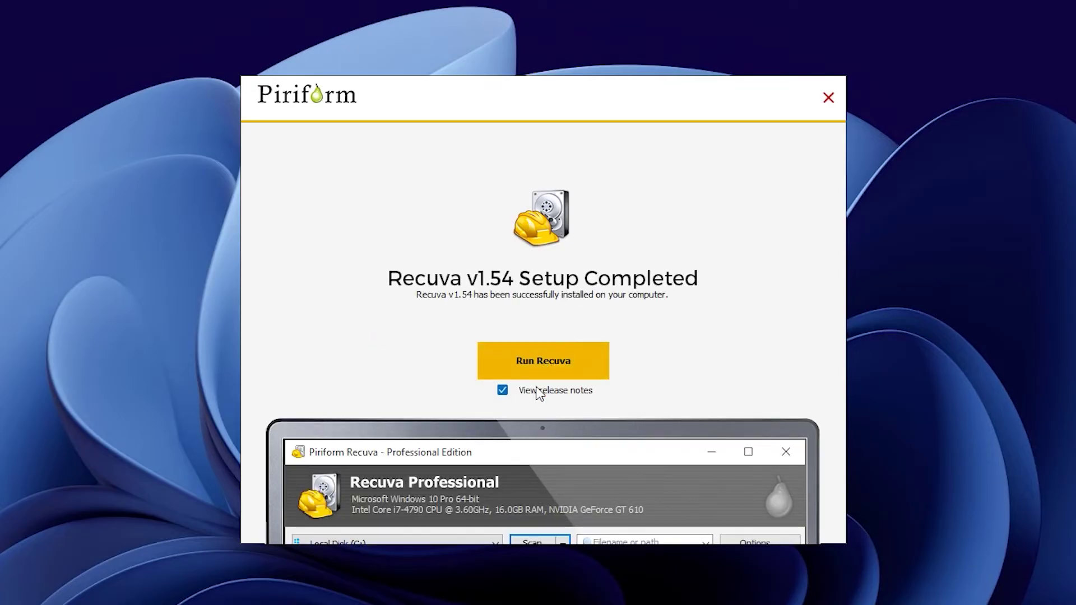
left_click(555, 392)
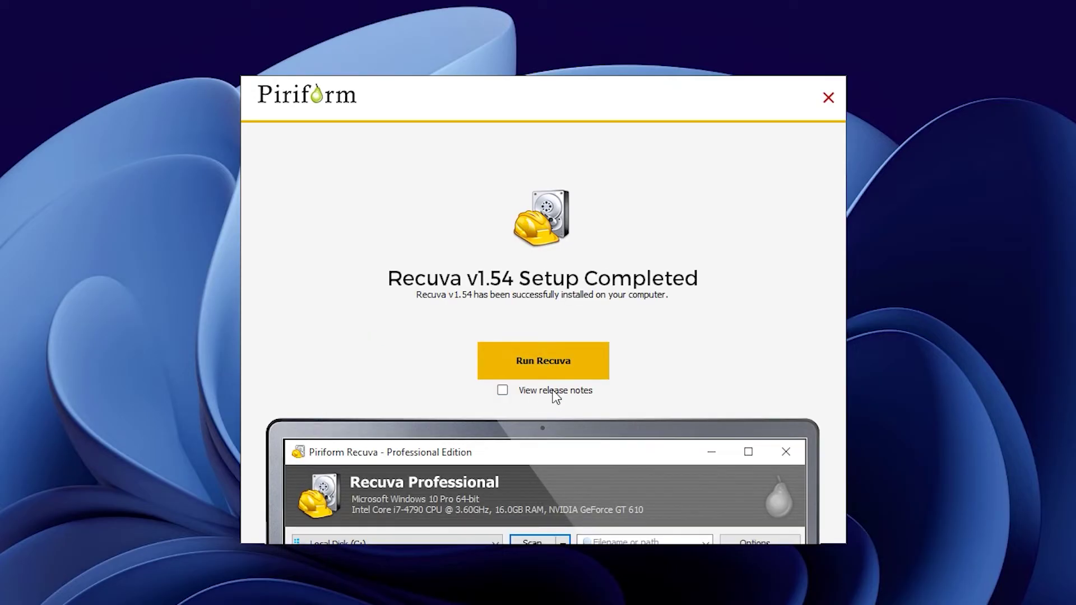
left_click(554, 361)
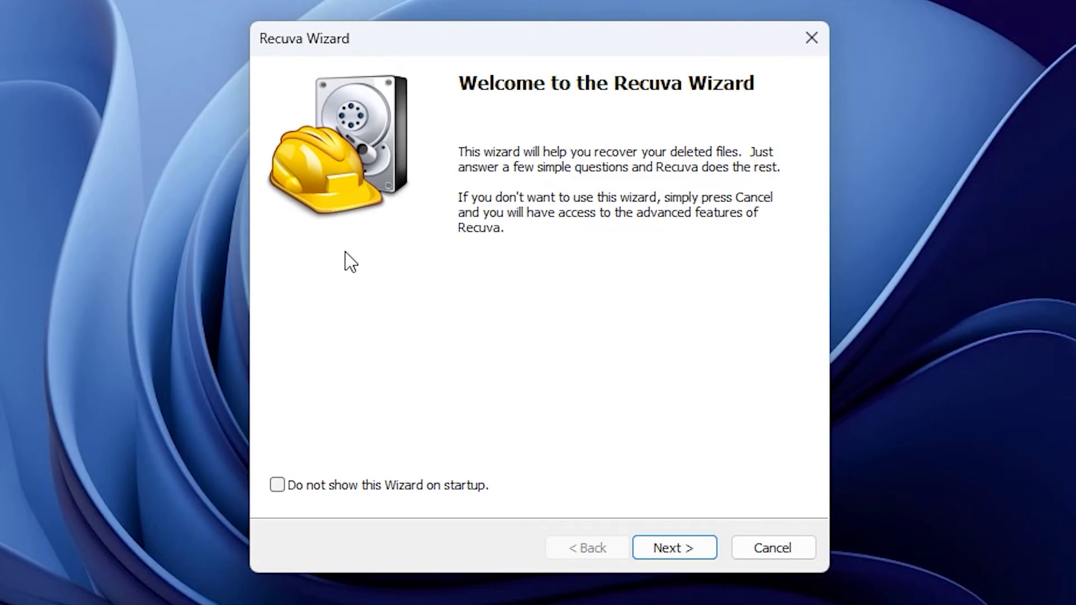
Step: Set the Recuva wizard to All Files in the specific location F:\ and start the scan
left_click(697, 547)
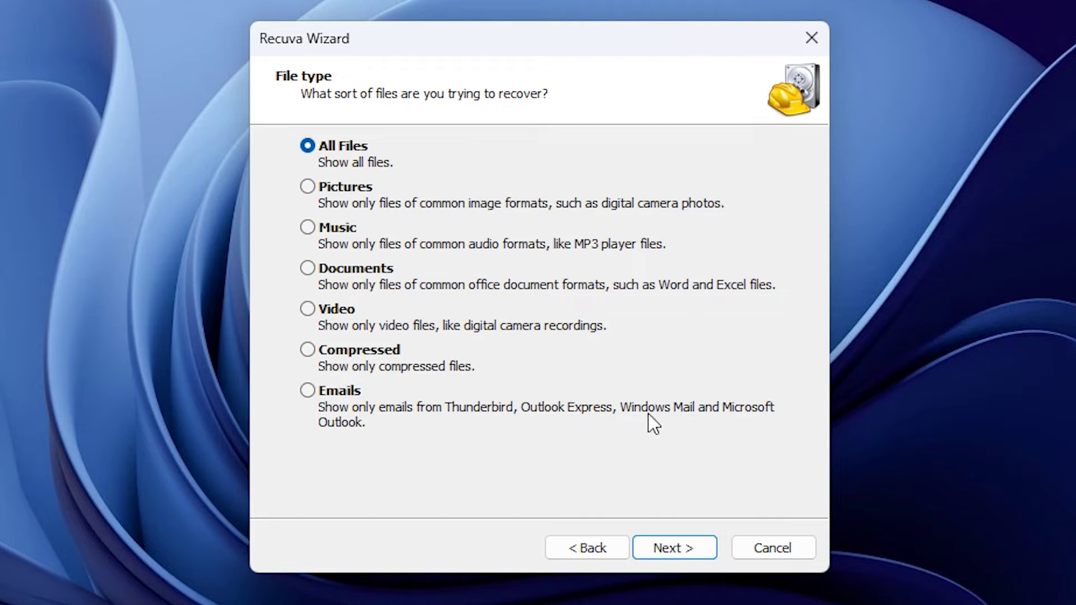
left_click(671, 557)
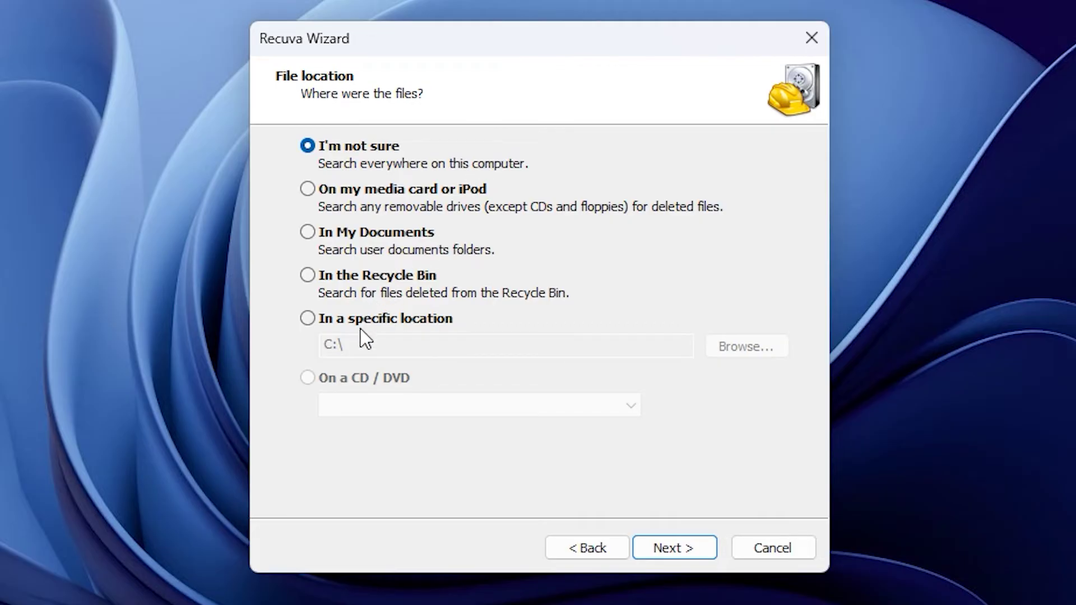
left_click(323, 325)
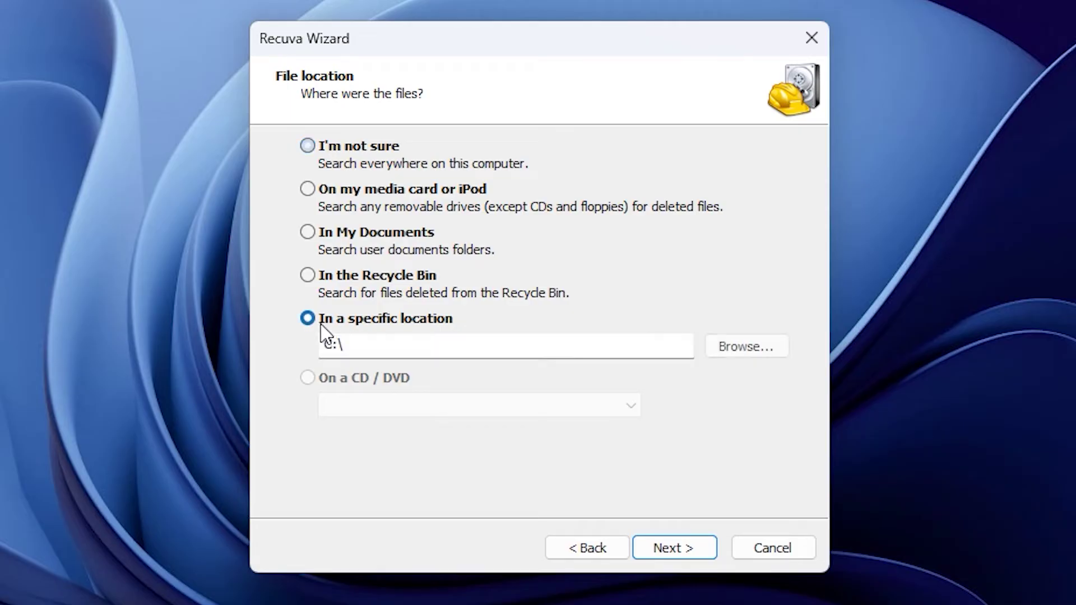
left_click(727, 347)
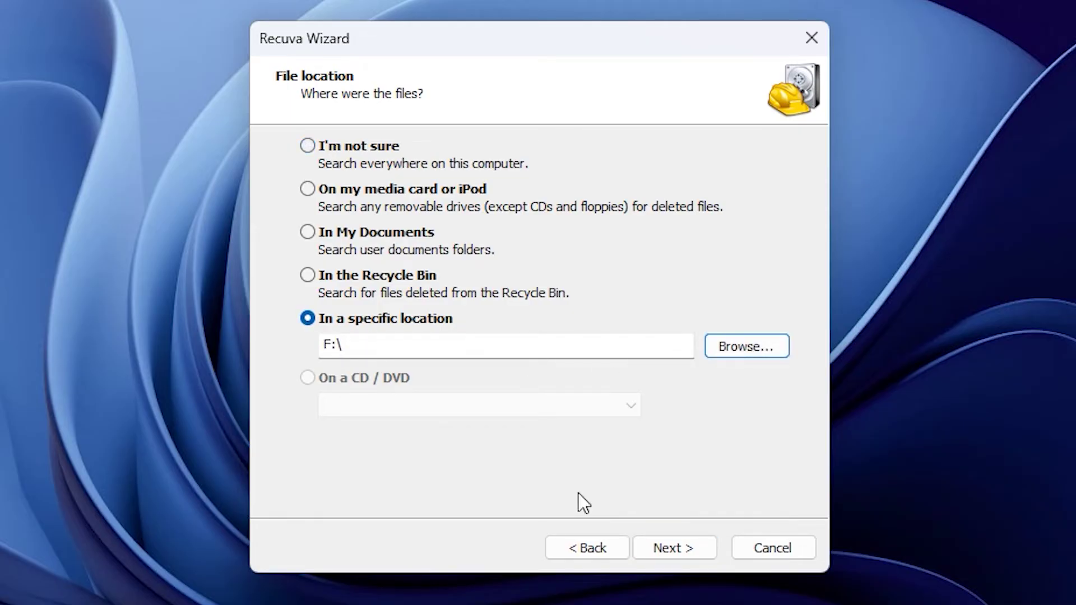
left_click(676, 548)
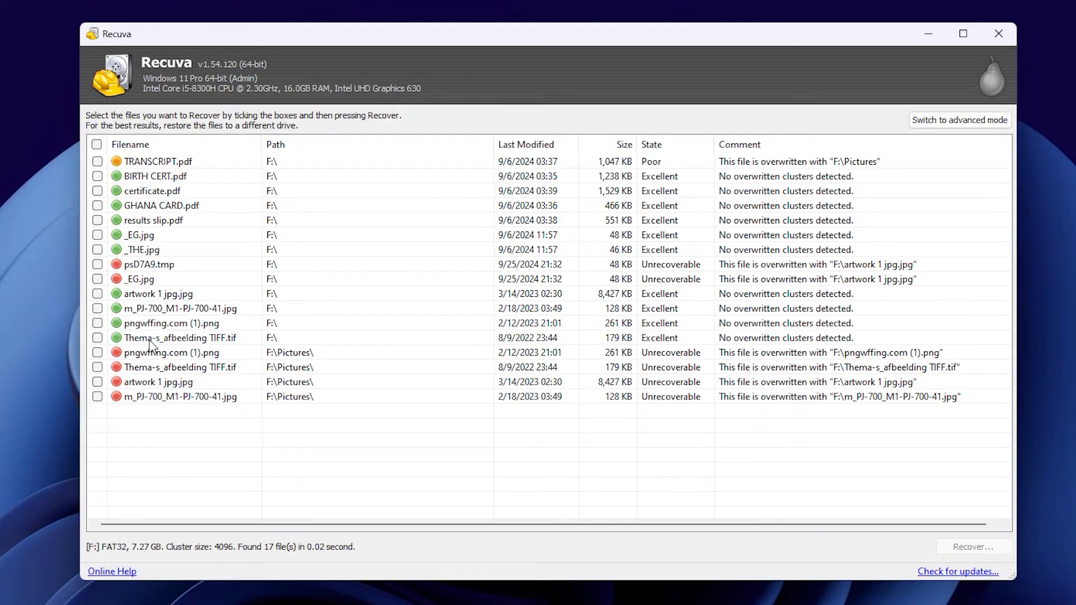
Step: Tick artwork 1 jpg.jpg, m_PJ-700_M1-PJ-700-41.jpg and pngwffing.com (1).png for recovery
left_click(149, 297)
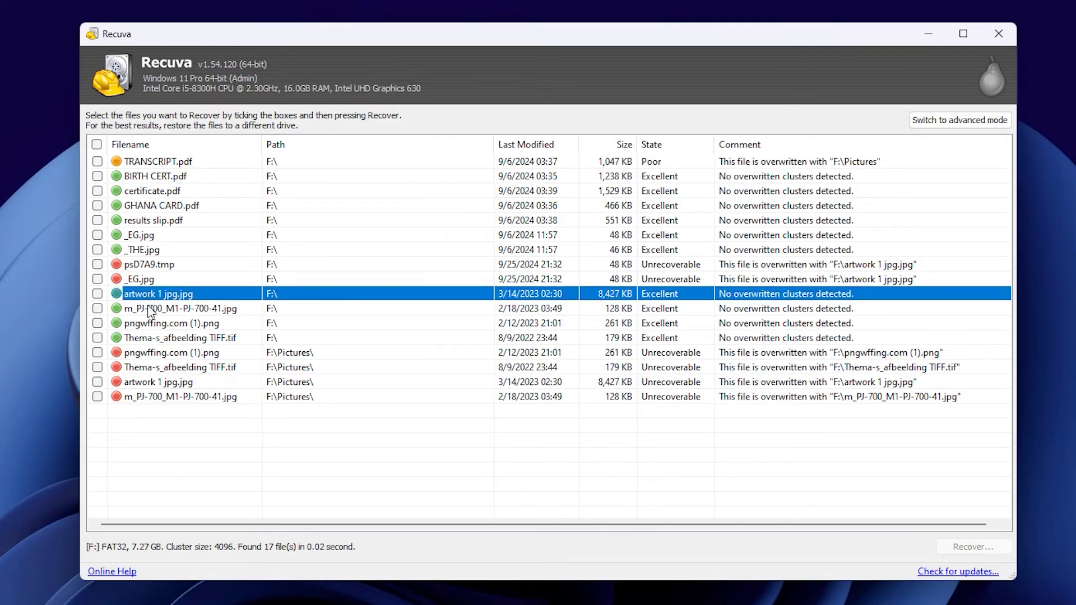
left_click(150, 311, "shift")
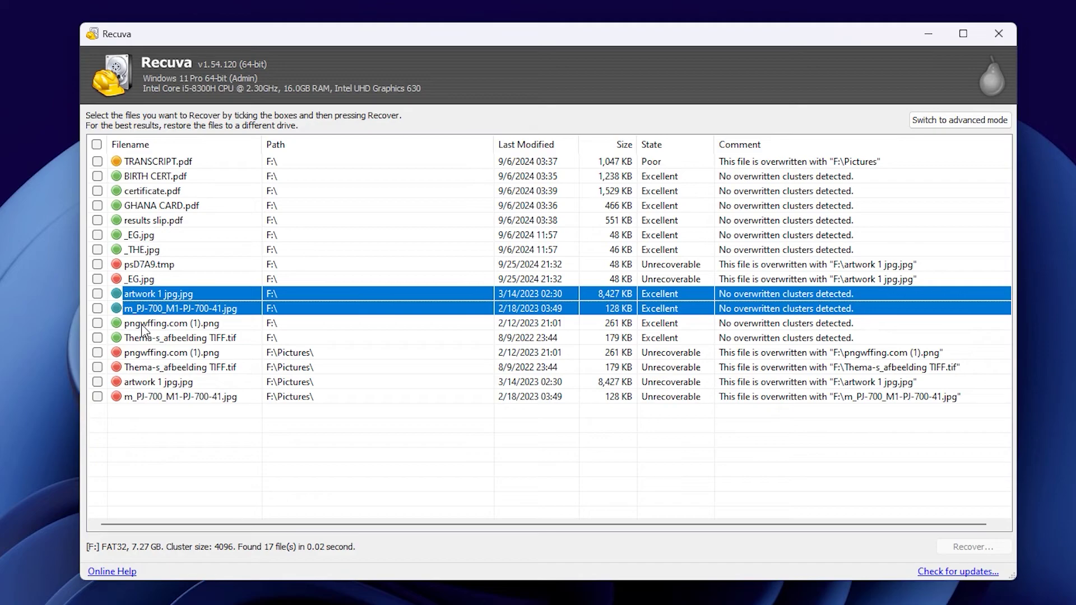
left_click(141, 324, "shift")
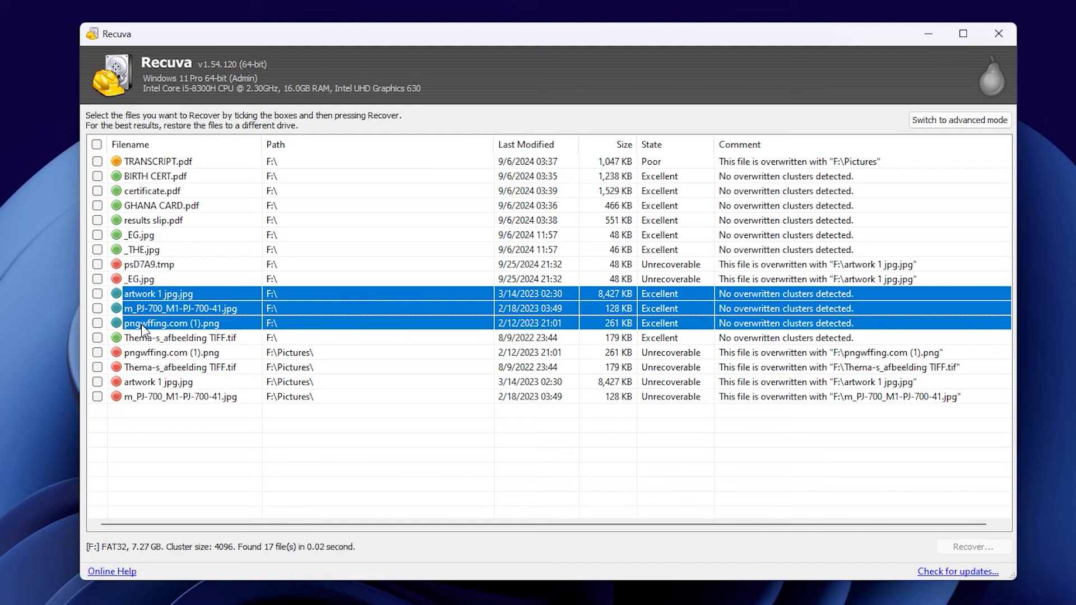
left_click(97, 294)
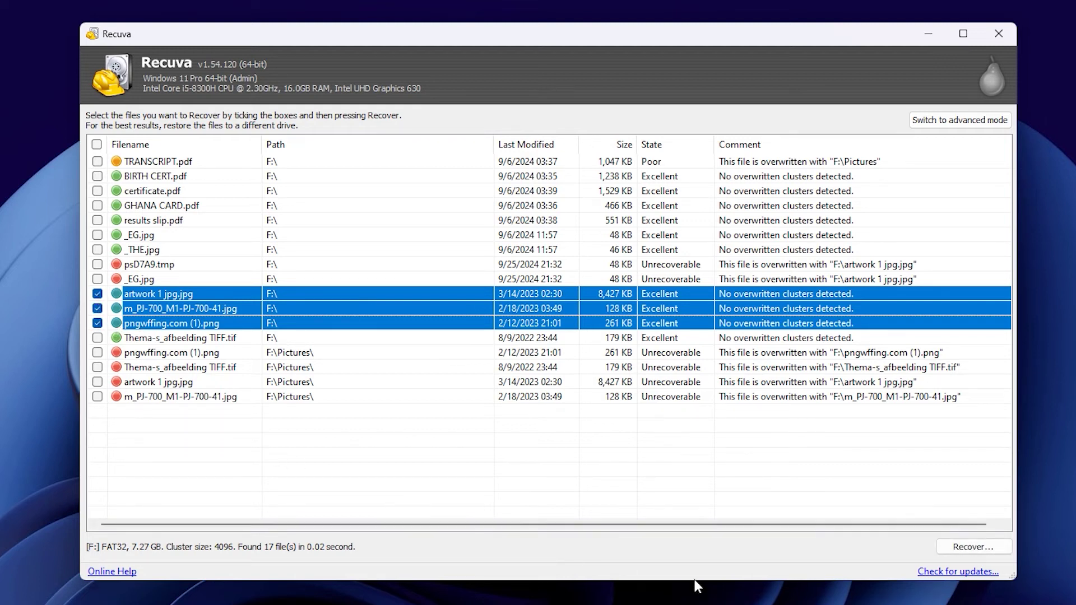
Step: Recover the three ticked images to the chosen destination folder and dismiss the completion summary
left_click(971, 547)
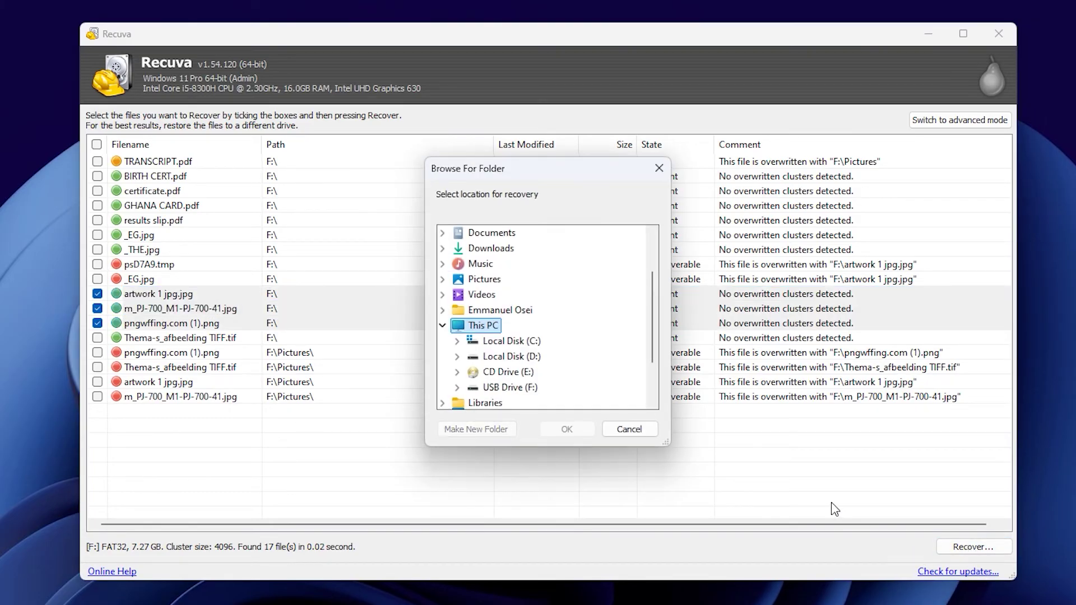
left_click(499, 309)
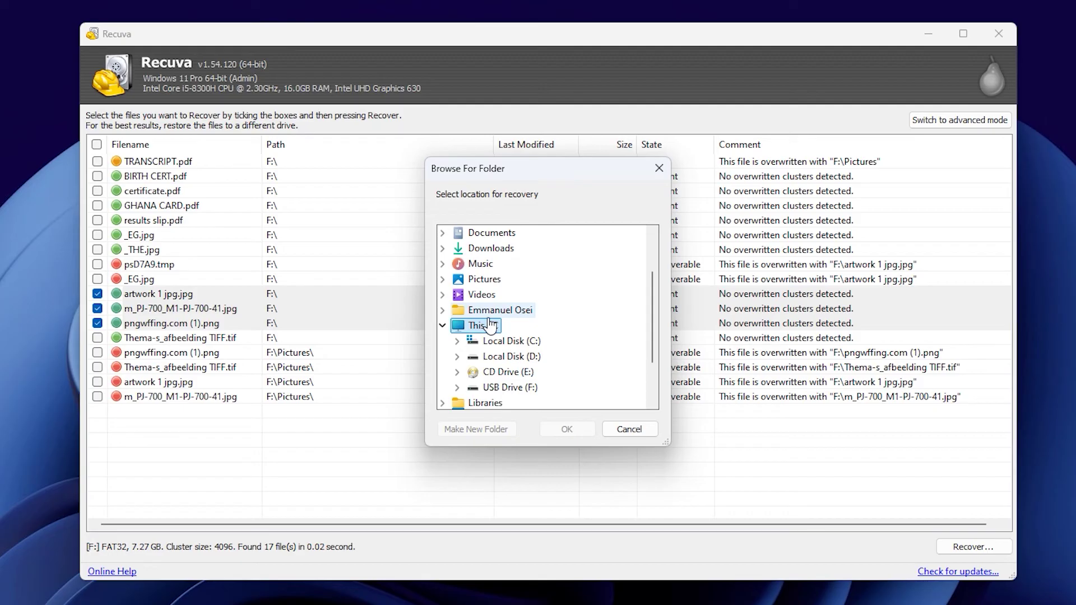
left_click(567, 429)
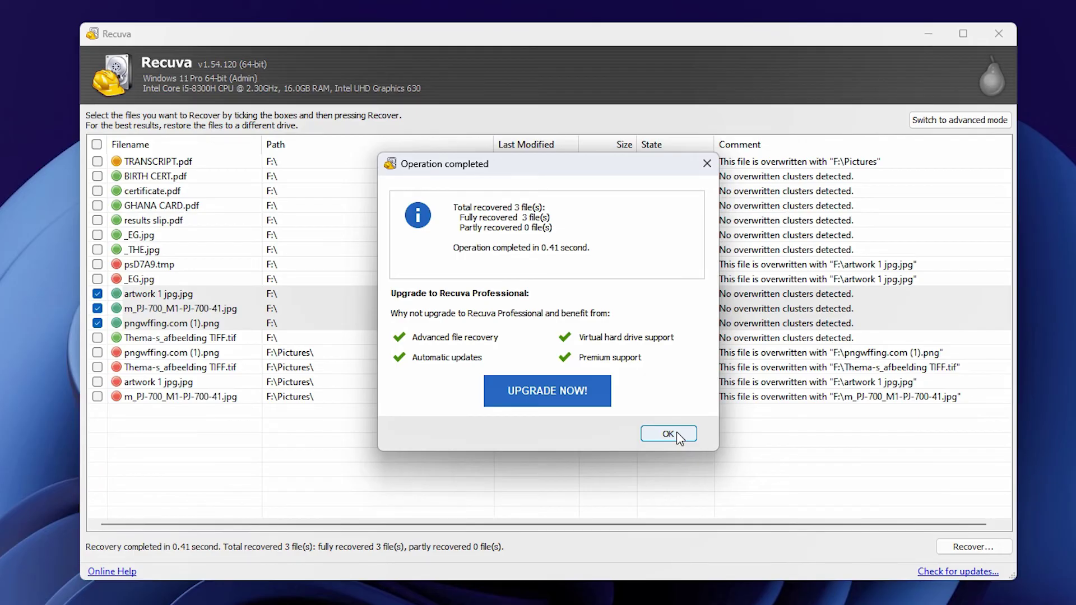
left_click(677, 435)
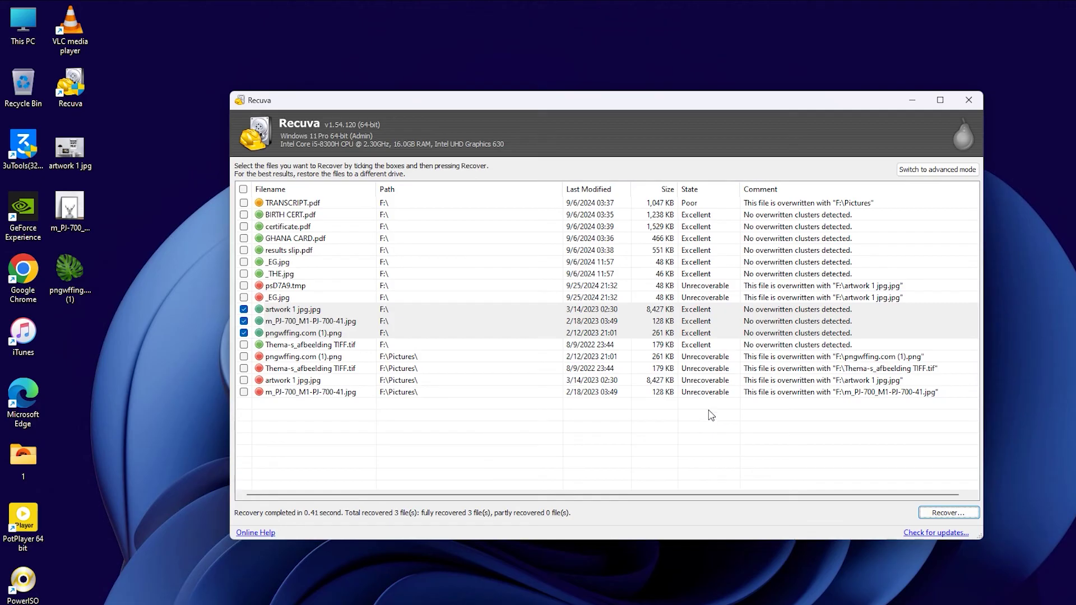
Step: Minimise Recuva and move the three recovered image icons to mid-screen and back to the left column
left_click(911, 102)
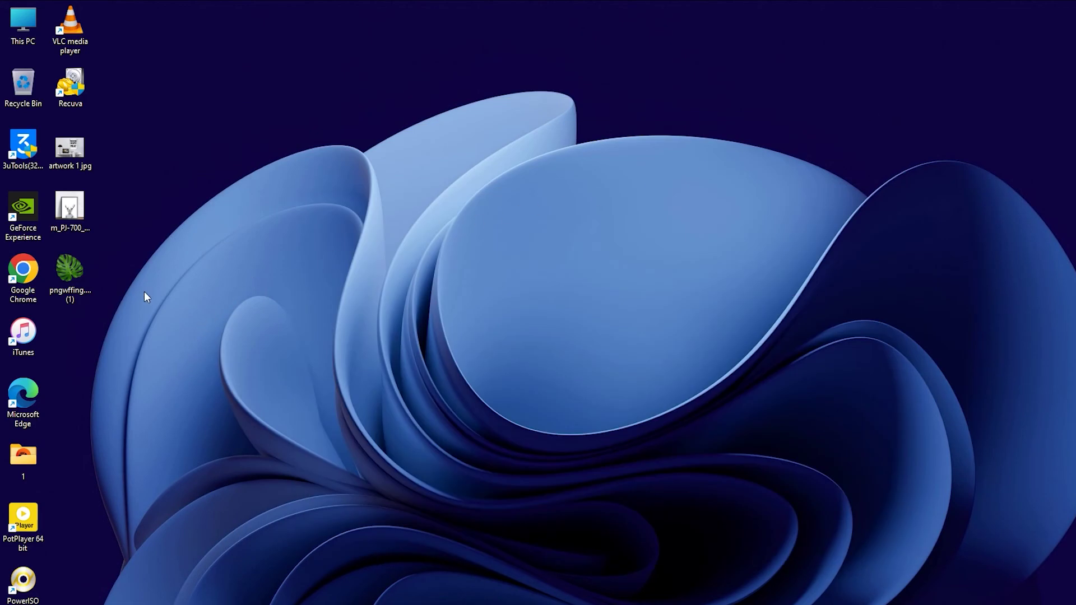
left_click_drag(203, 374, 558, 244)
left_click(684, 263)
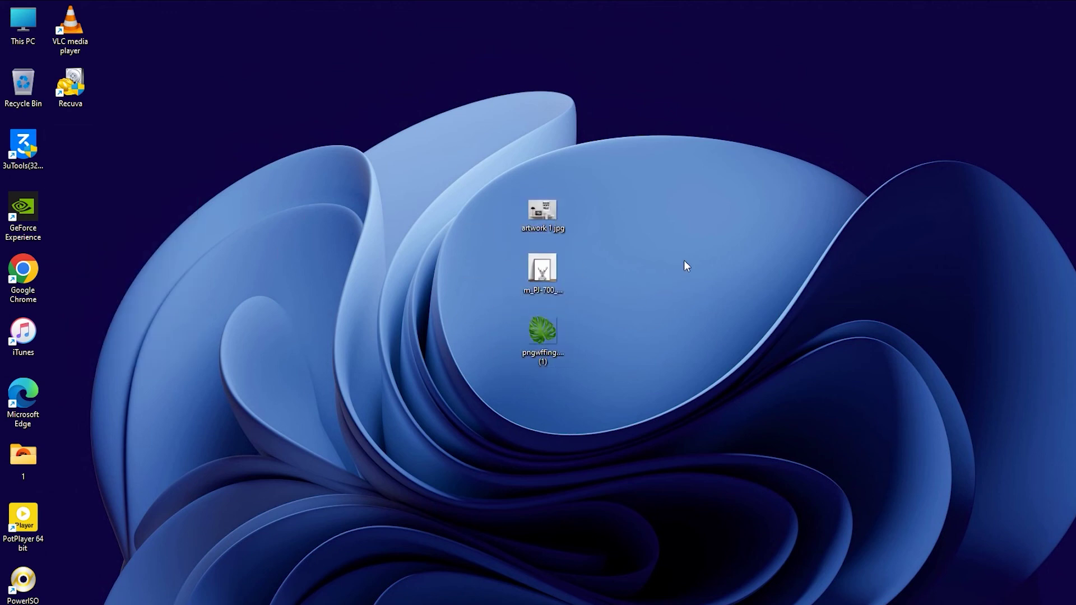
left_click_drag(611, 364, 75, 150)
left_click(235, 145)
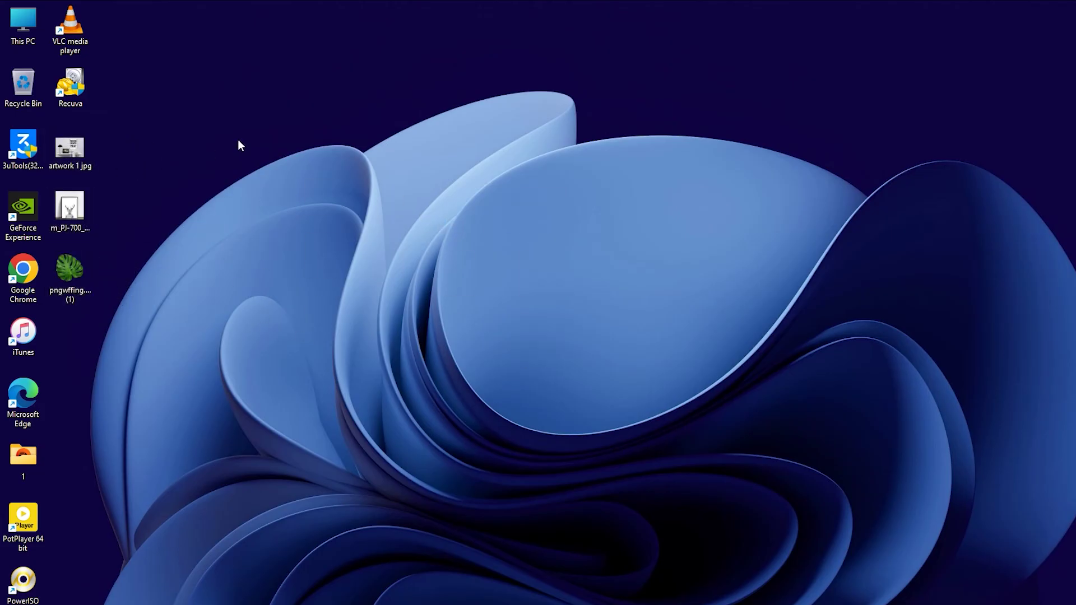